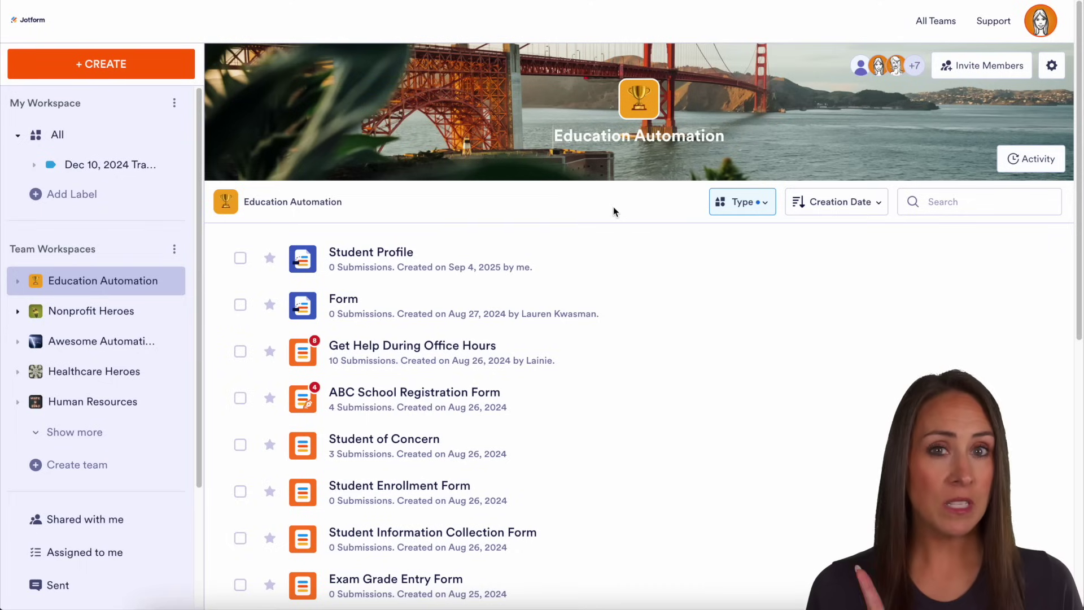
# Step: Create a Smart PDF Form in the Education Automation workspace and upload the Student Profile PDF for conversion
pyautogui.click(119, 67)
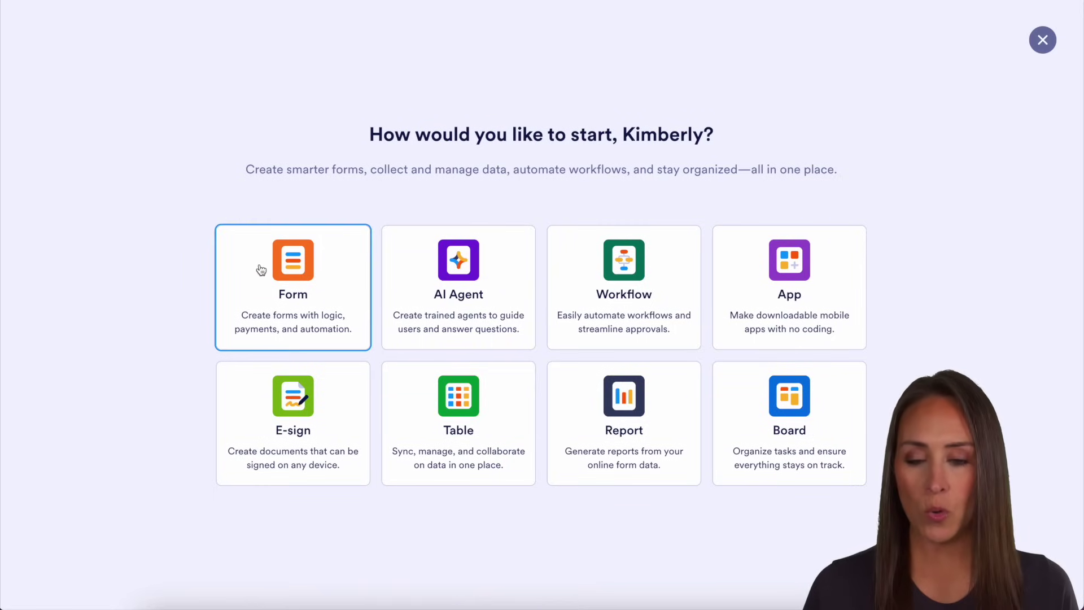
pyautogui.click(314, 279)
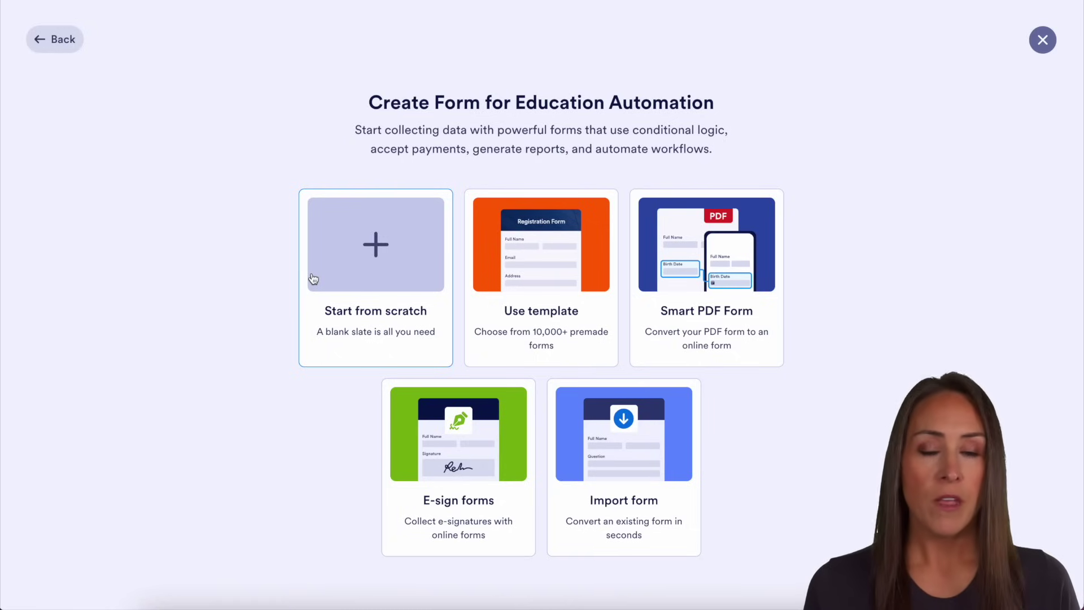
pyautogui.click(725, 285)
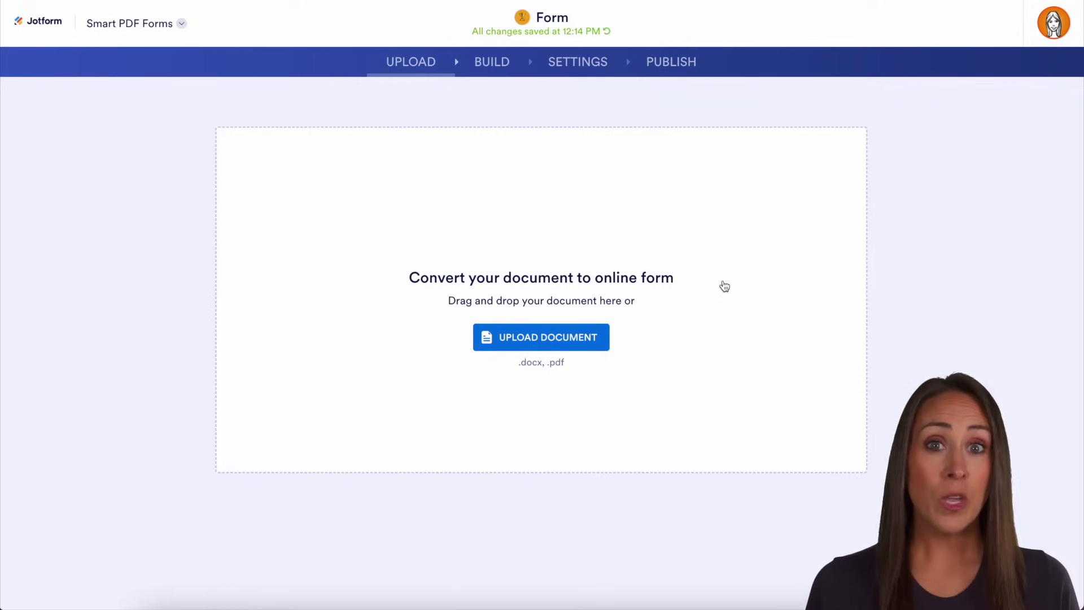
pyautogui.moveTo(1083, 215); pyautogui.dragTo(528, 297)
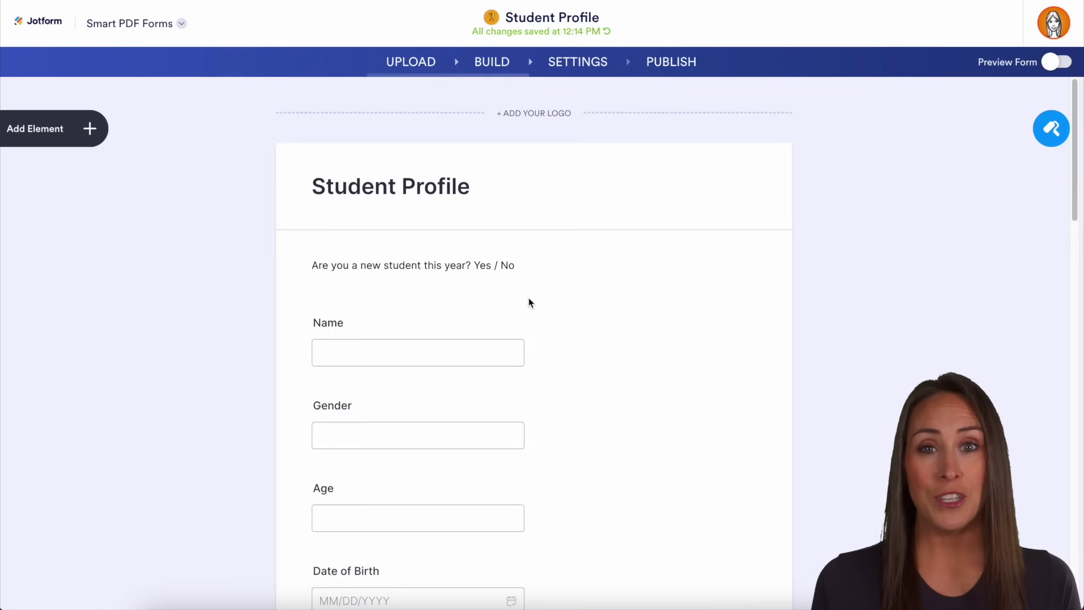
# Step: Check which areas of the original PDF the Name and Home Address form fields are linked to
pyautogui.click(261, 360)
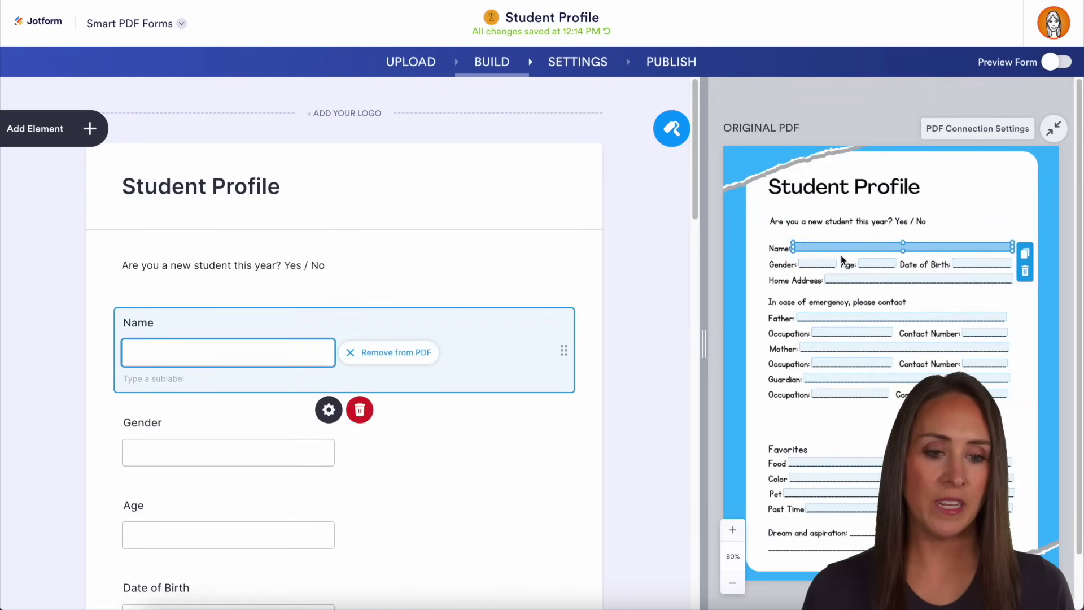
pyautogui.scroll(-8, 518, 346)
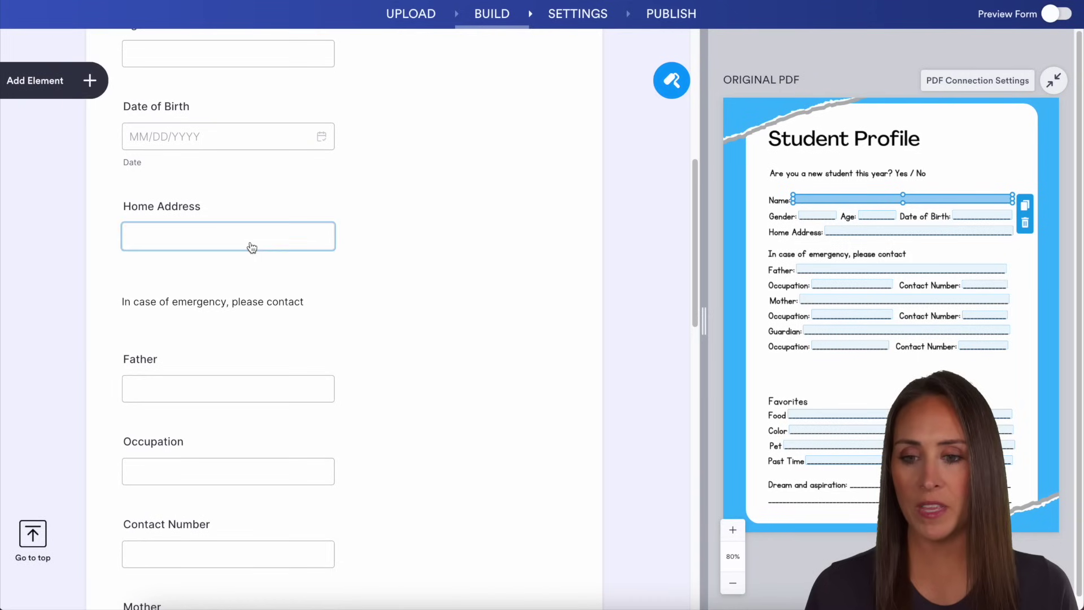
pyautogui.click(249, 244)
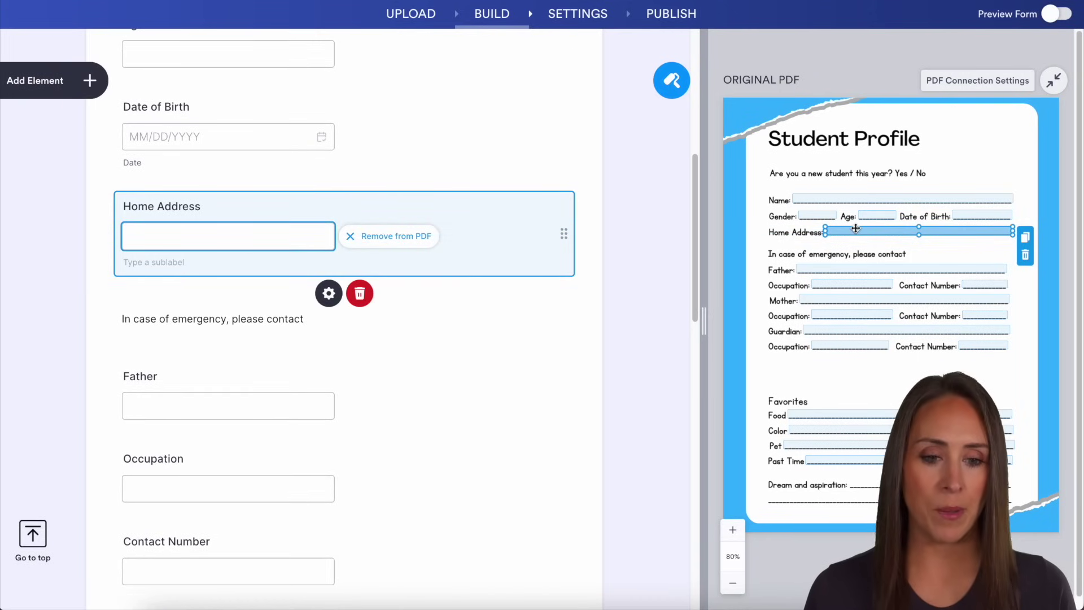
pyautogui.scroll(5, 646, 254)
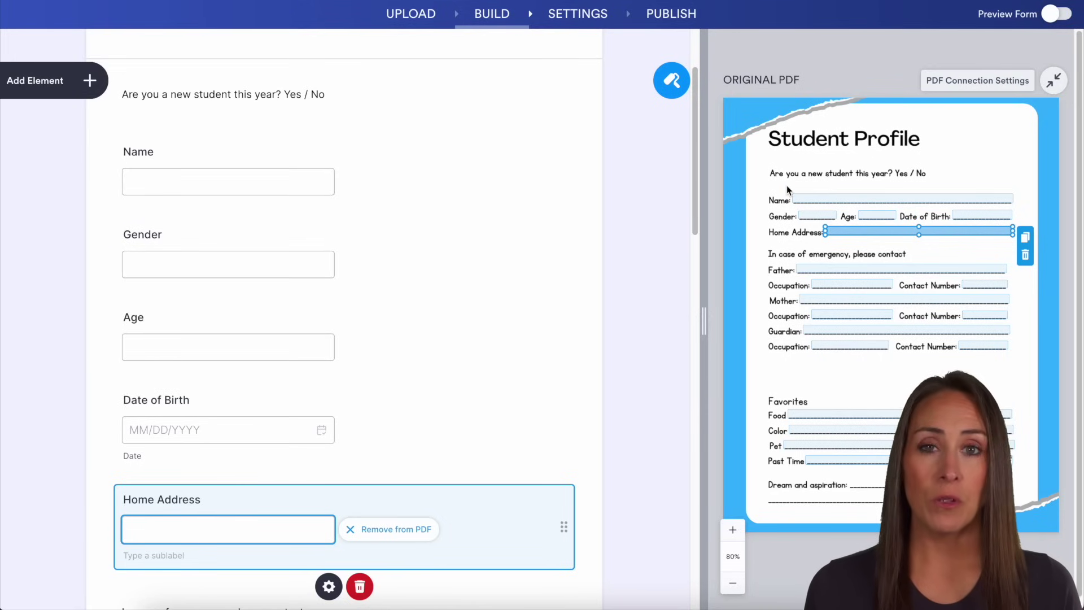
pyautogui.scroll(4, 473, 285)
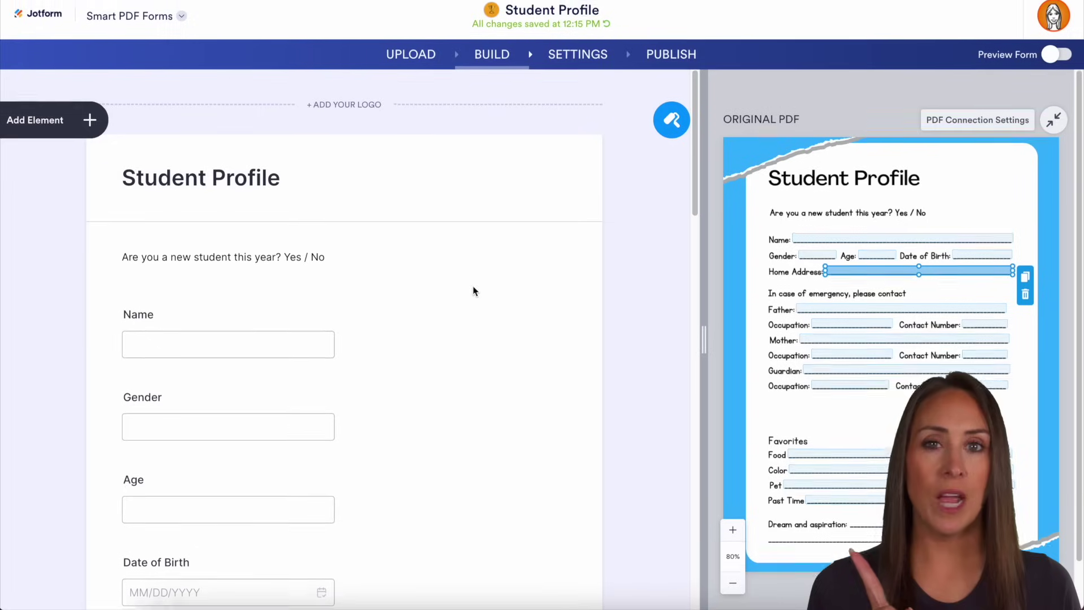
# Step: Add a Dropdown field beneath the new-student question and place it after "Yes / No" on the original PDF
pyautogui.click(42, 129)
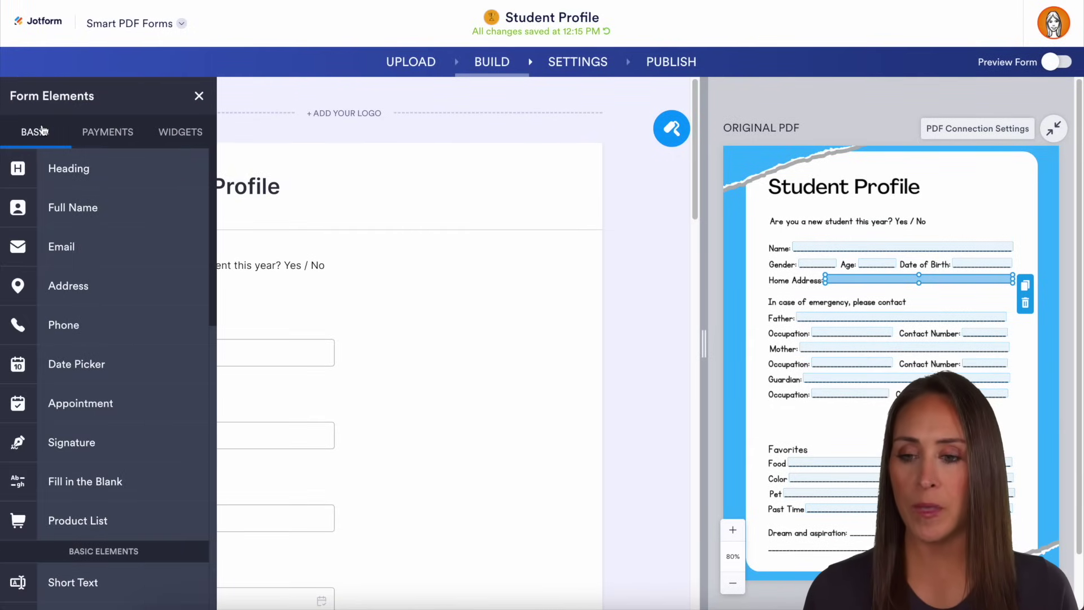
pyautogui.scroll(-4, 120, 291)
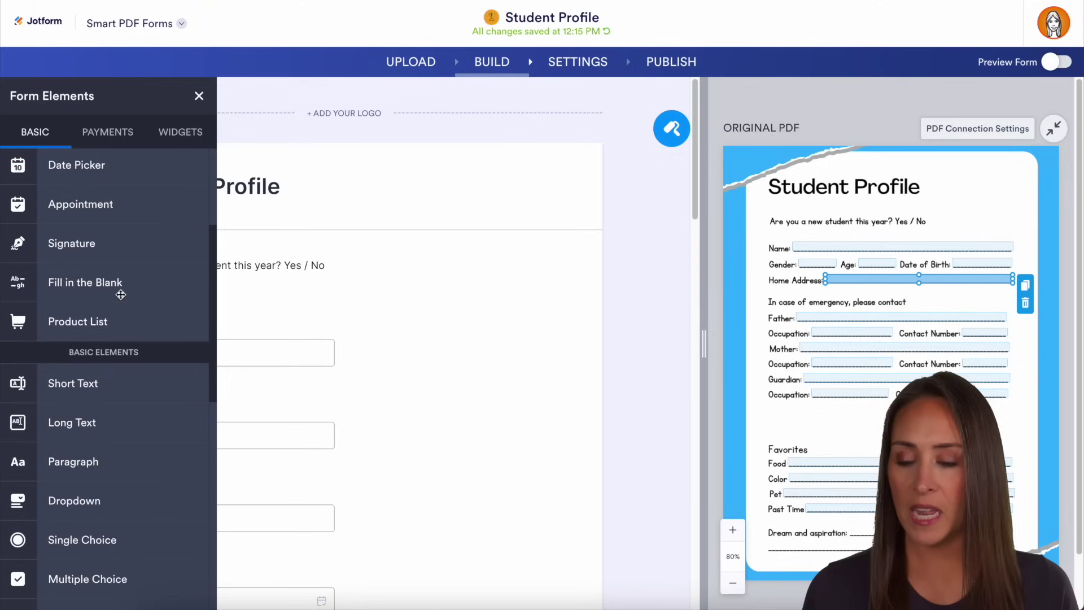
pyautogui.scroll(-1, 121, 294)
pyautogui.moveTo(91, 427); pyautogui.dragTo(310, 296)
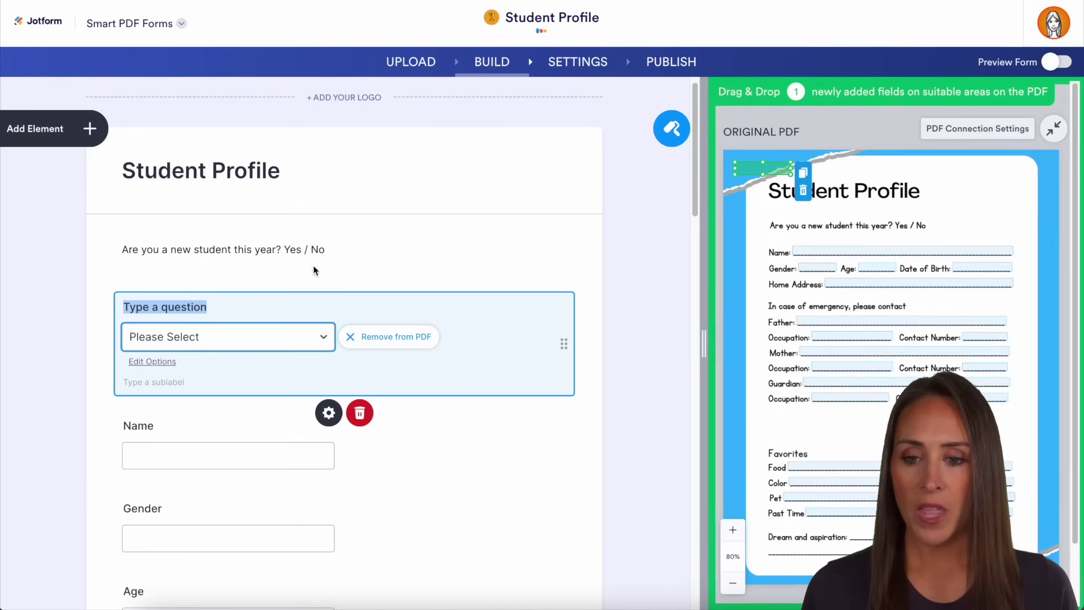
pyautogui.moveTo(755, 169); pyautogui.dragTo(949, 231)
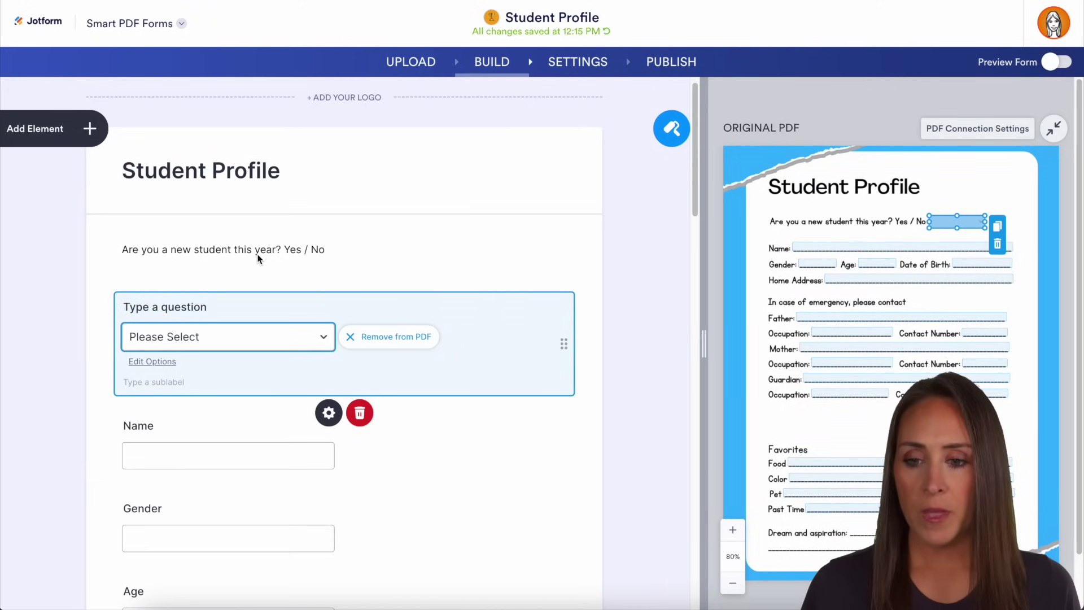
# Step: Replace the question paragraph by moving its text "Are you a new student this year?" into the dropdown's label and deleting the paragraph
pyautogui.click(255, 253)
pyautogui.click(200, 251)
pyautogui.moveTo(486, 305); pyautogui.dragTo(329, 306)
pyautogui.hotkey('ctrl', 'c')
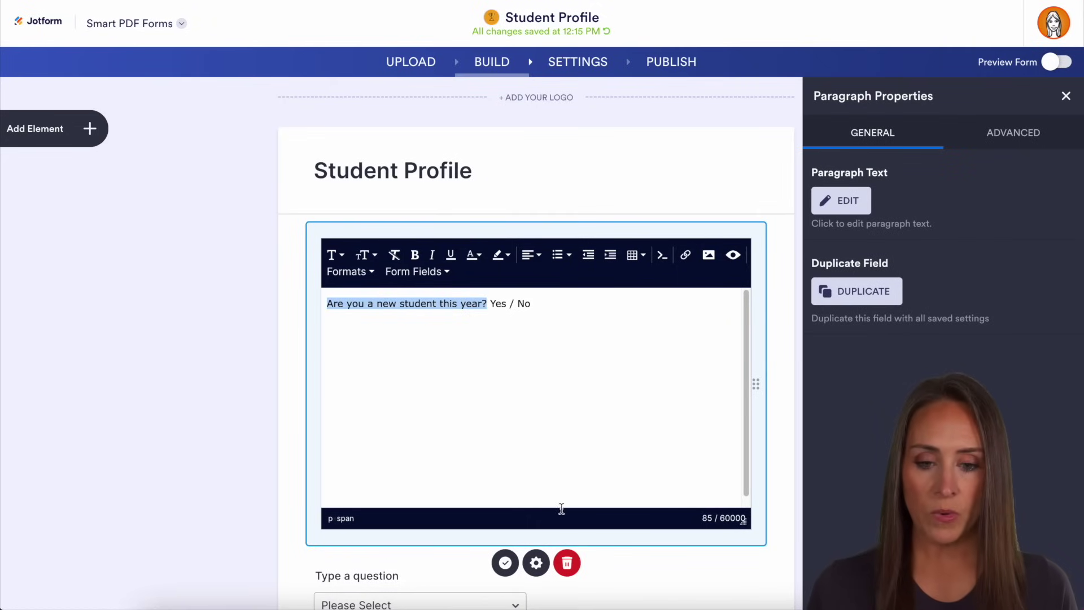
pyautogui.click(567, 563)
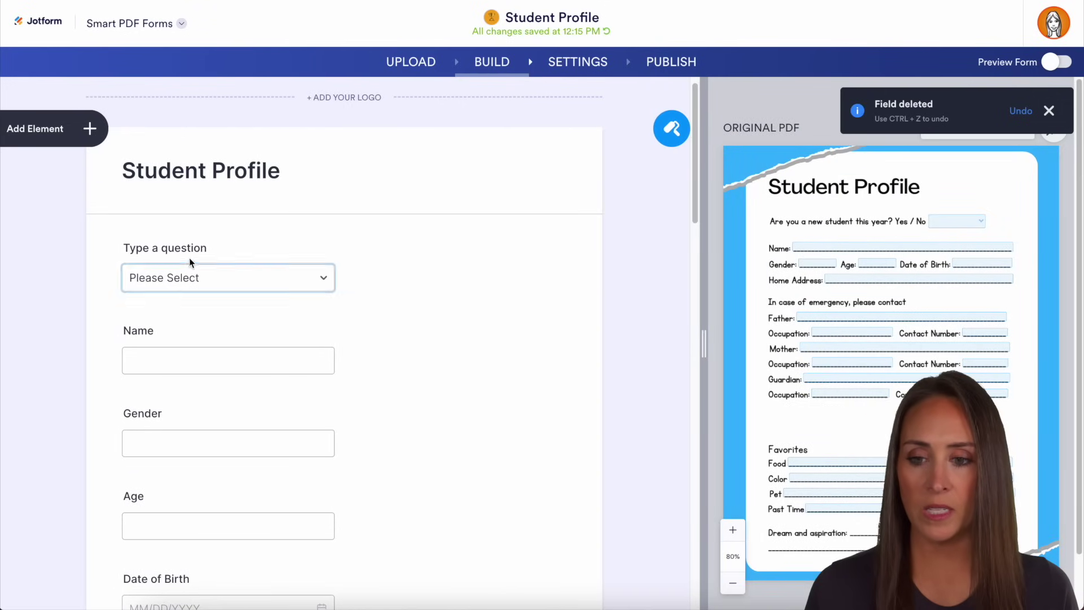
pyautogui.click(158, 248)
pyautogui.hotkey('ctrl', 'v')
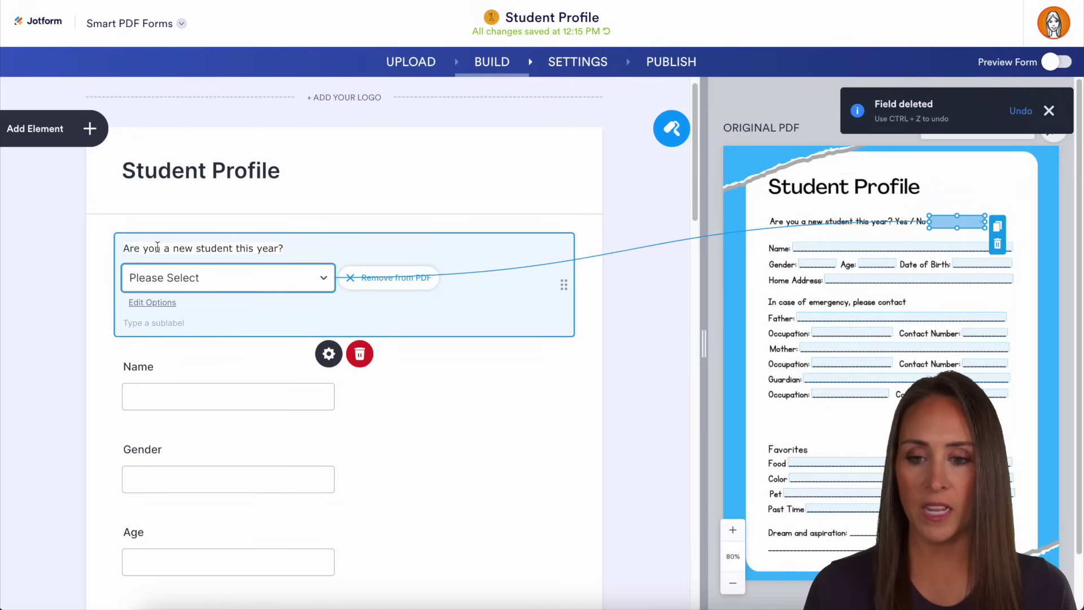
# Step: Set the new-student dropdown's options to Yes and No
pyautogui.click(60, 274)
pyautogui.click(166, 301)
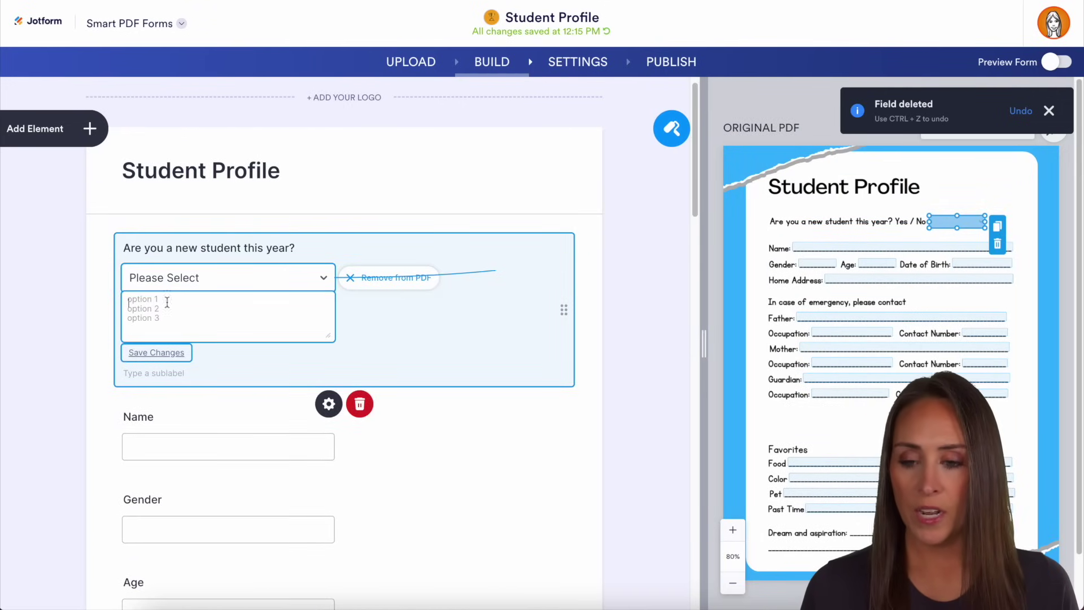
pyautogui.write('Yes')
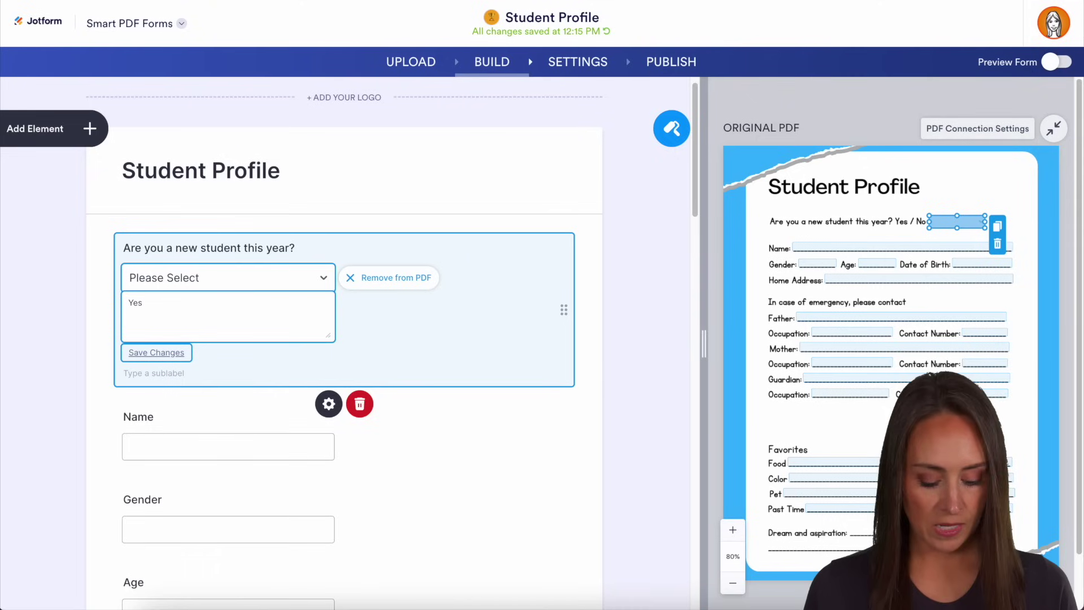
pyautogui.press('Return')
pyautogui.write('No')
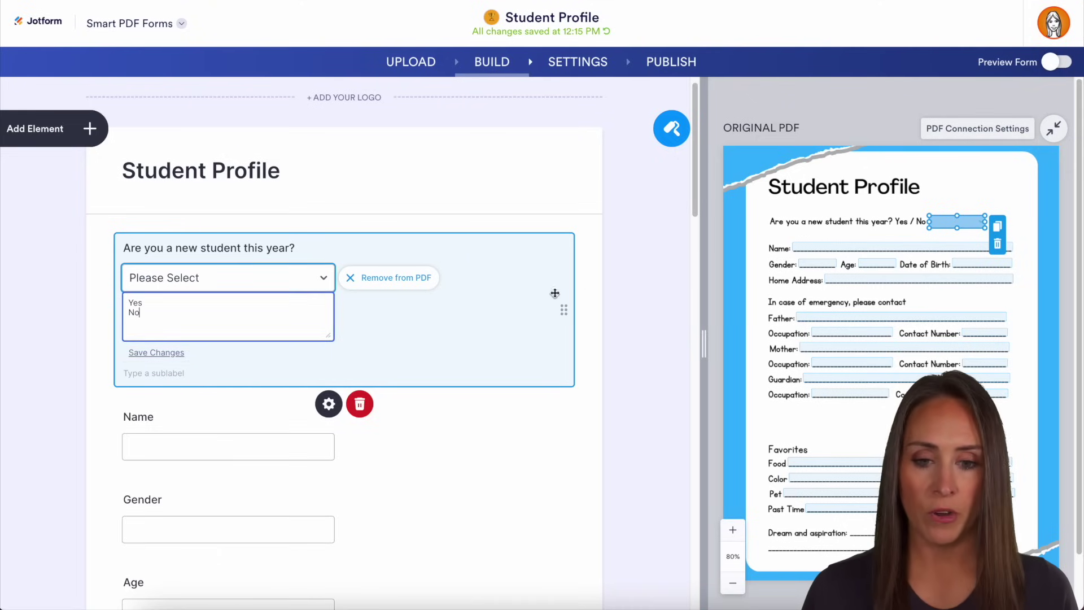
pyautogui.click(625, 283)
# Step: Add a Long Text field labelled "Dream & aspirations" after Past Time and place it beside "Dream and aspiration" on the PDF
pyautogui.scroll(-6, 625, 282)
pyautogui.scroll(-10, 625, 283)
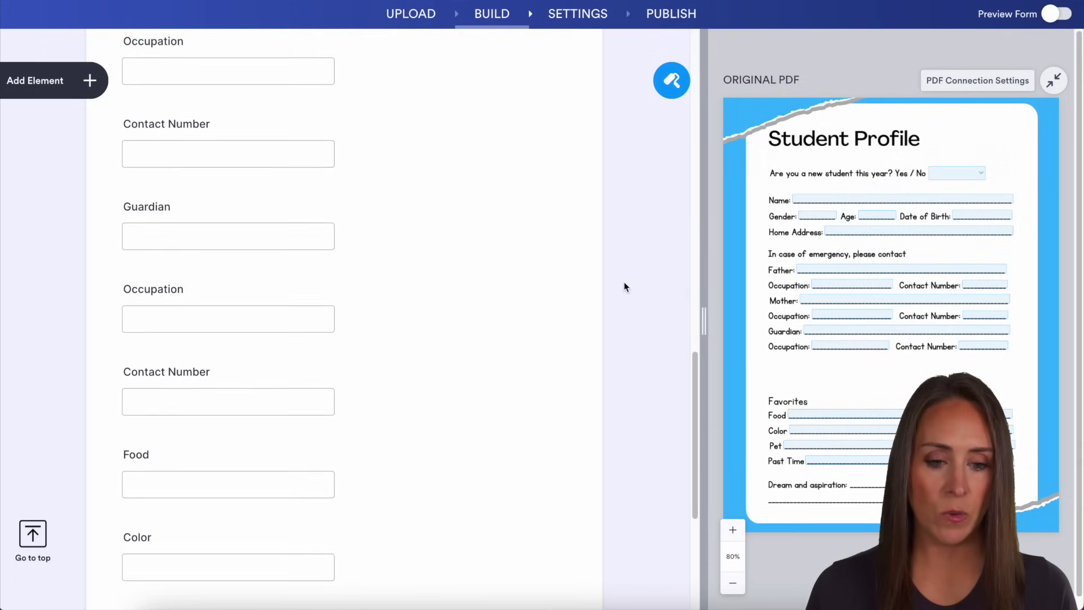
pyautogui.click(73, 77)
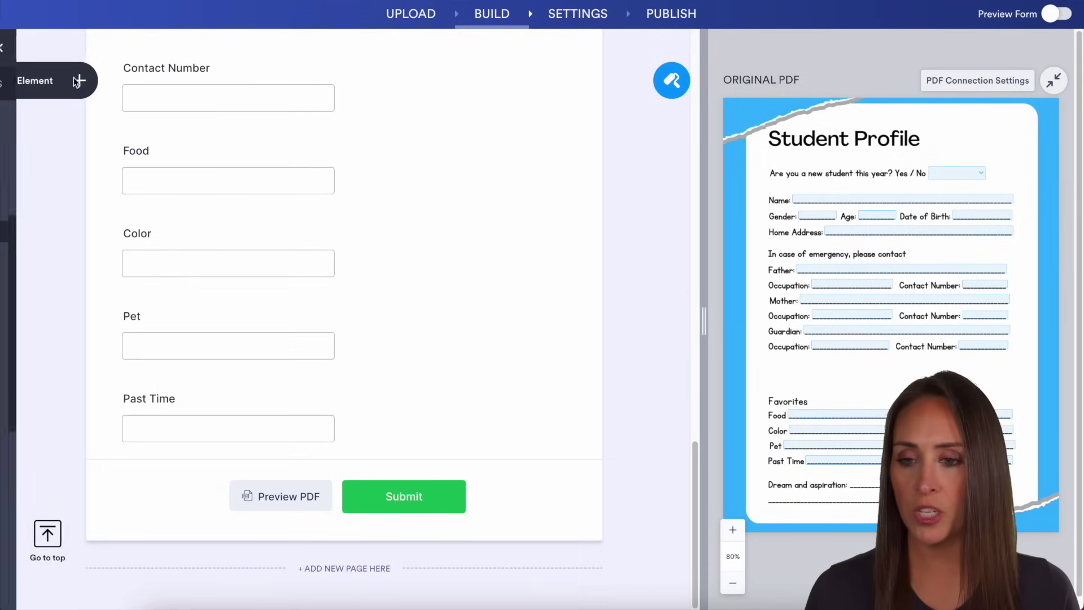
pyautogui.moveTo(85, 310); pyautogui.dragTo(335, 505)
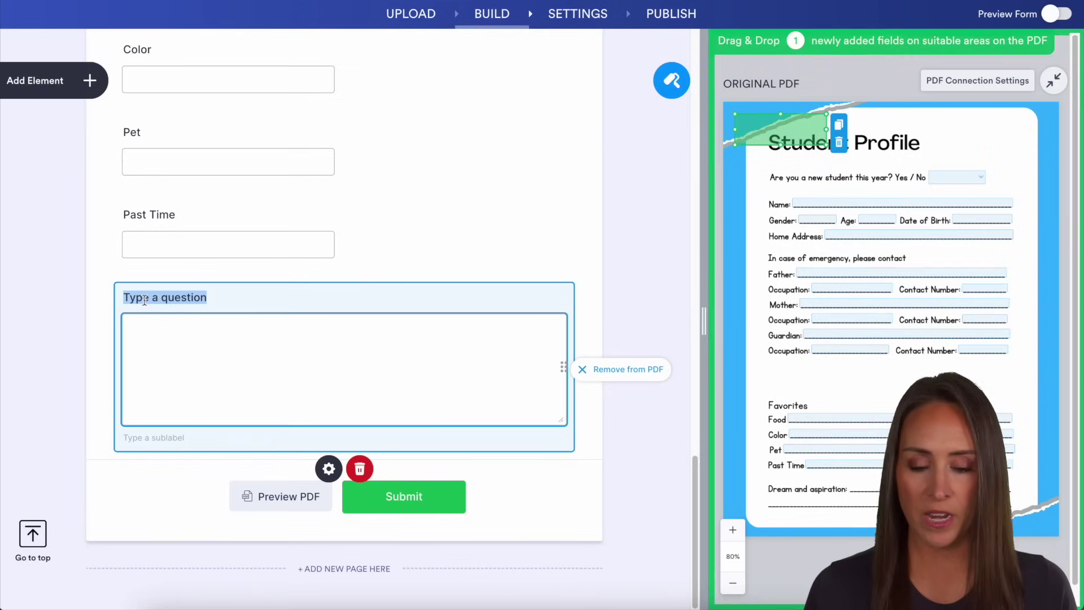
pyautogui.write('Dream & aspirations')
pyautogui.moveTo(785, 169); pyautogui.dragTo(874, 490)
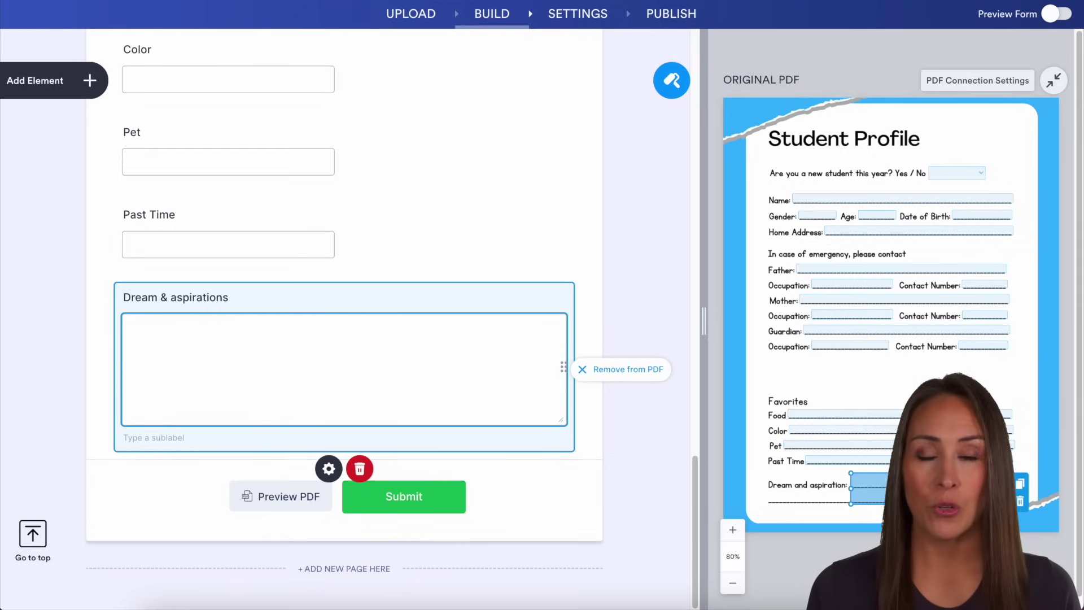
# Step: Start a Show/Hide Field condition for when "Are you a new student this year?" is equal to No
pyautogui.click(592, 20)
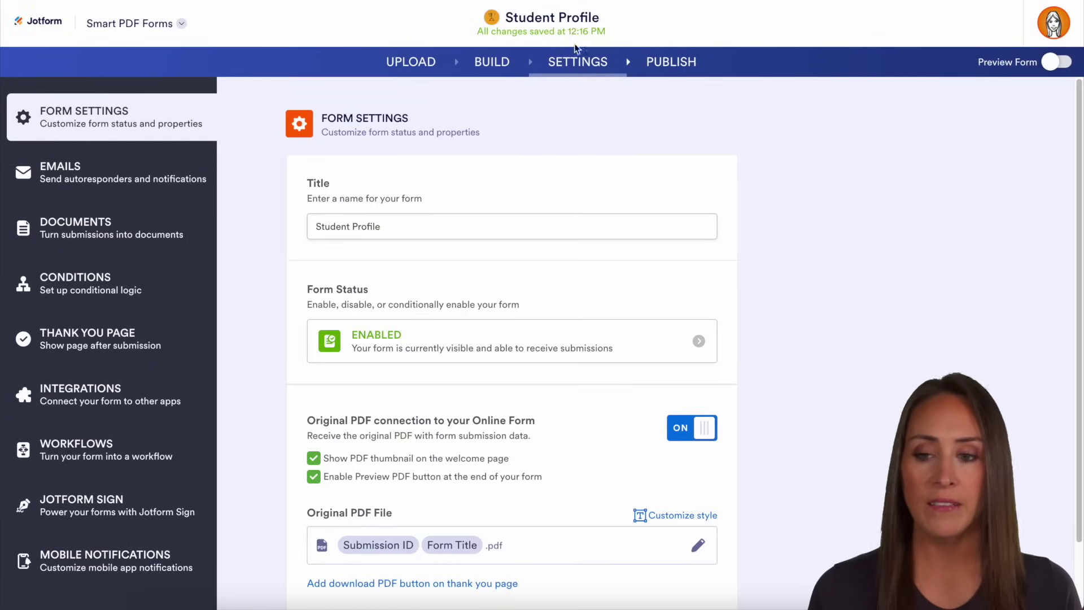
pyautogui.click(127, 292)
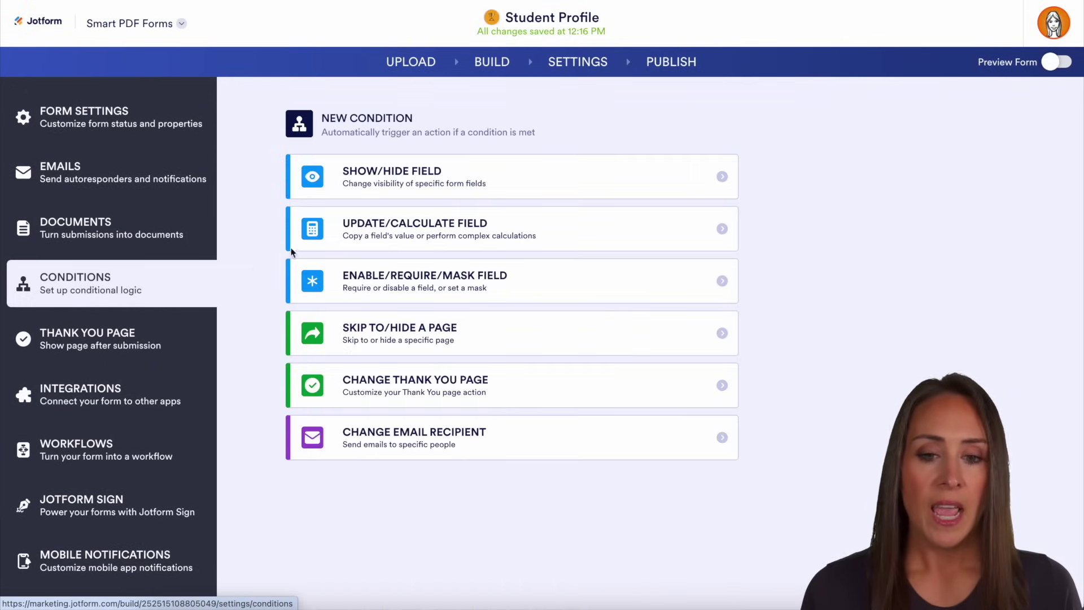
pyautogui.click(535, 171)
pyautogui.click(534, 182)
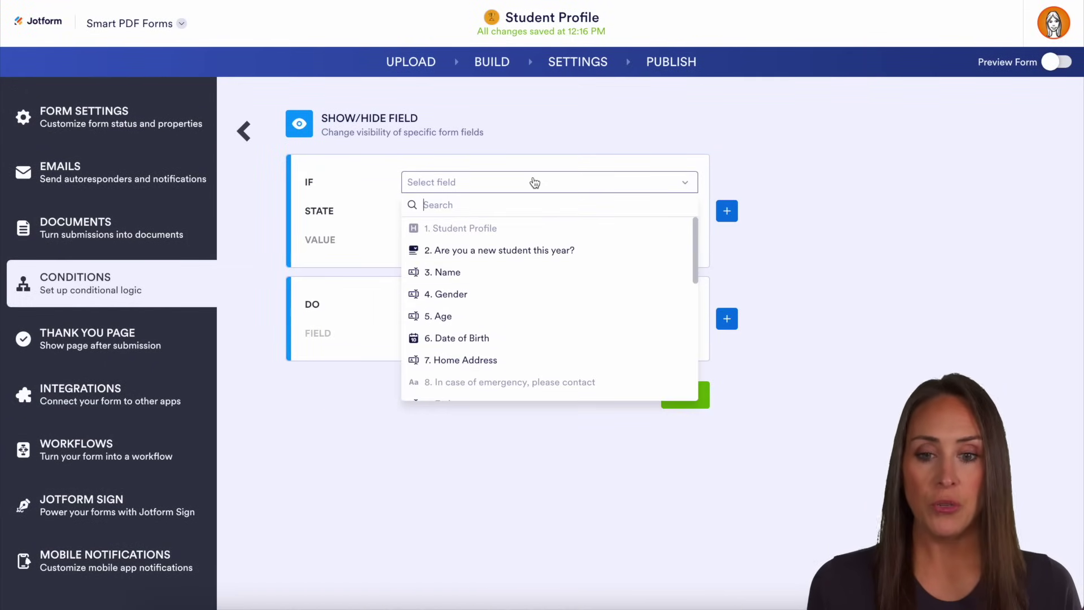
pyautogui.click(504, 253)
pyautogui.click(500, 214)
pyautogui.click(500, 232)
pyautogui.click(498, 241)
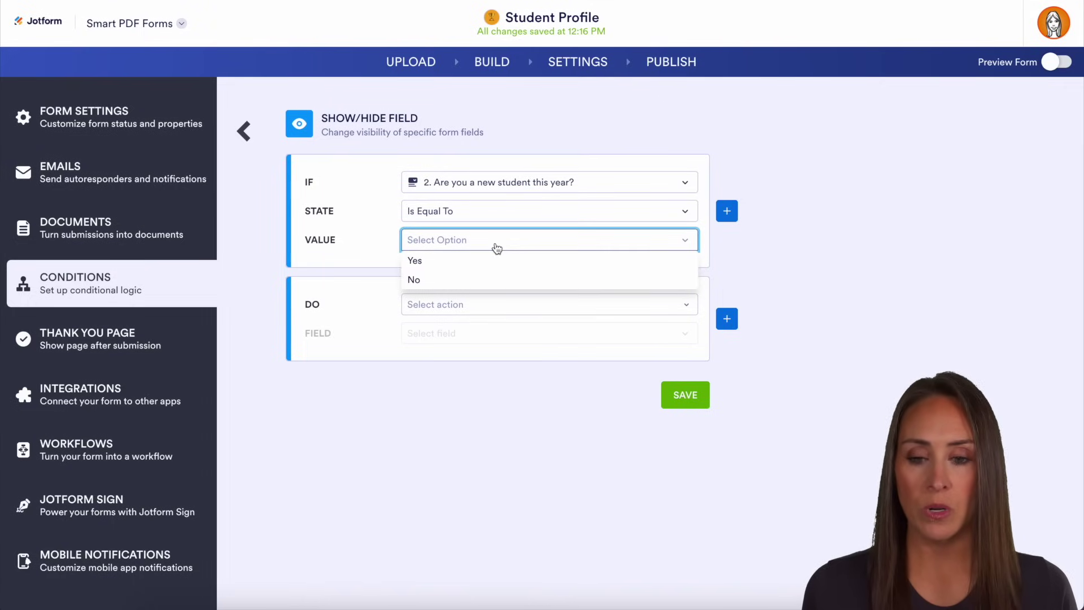
pyautogui.click(511, 281)
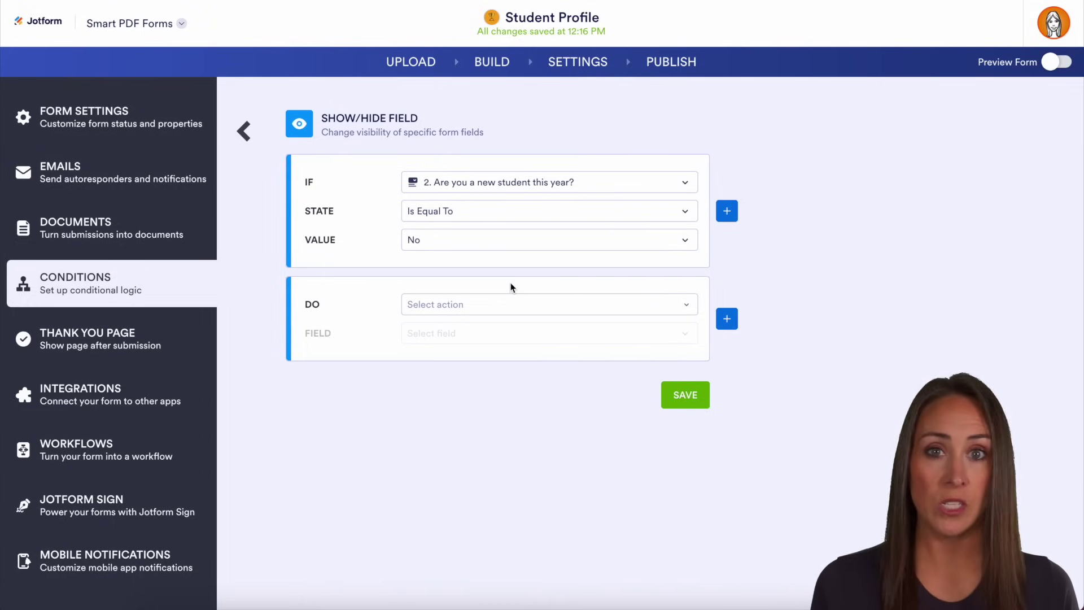
# Step: Set the condition's action to Hide Multiple for the Food, Color, Pet and Past Time fields
pyautogui.click(499, 305)
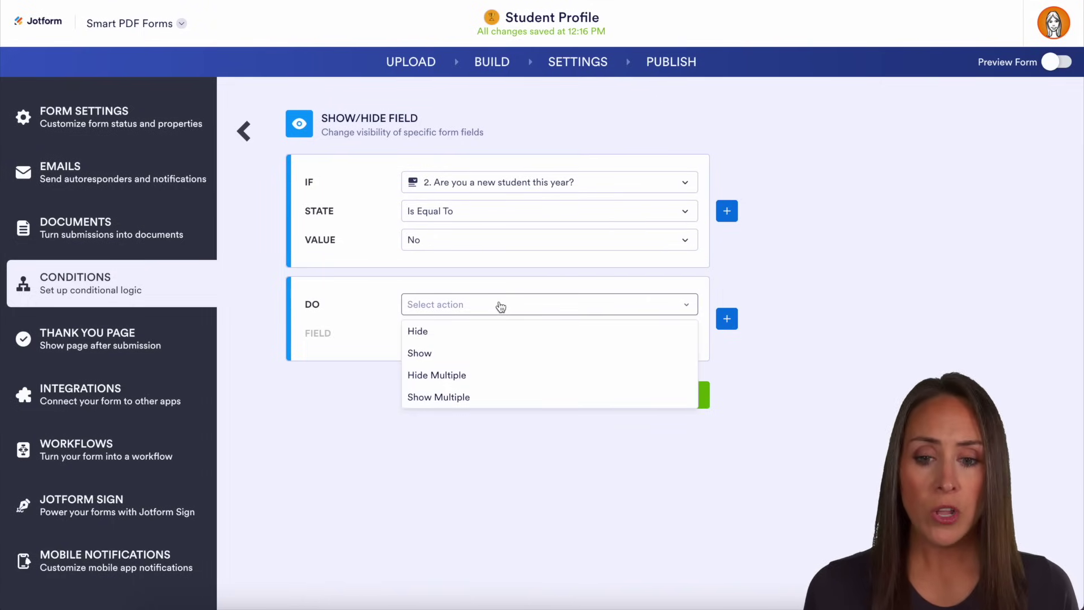
pyautogui.click(476, 380)
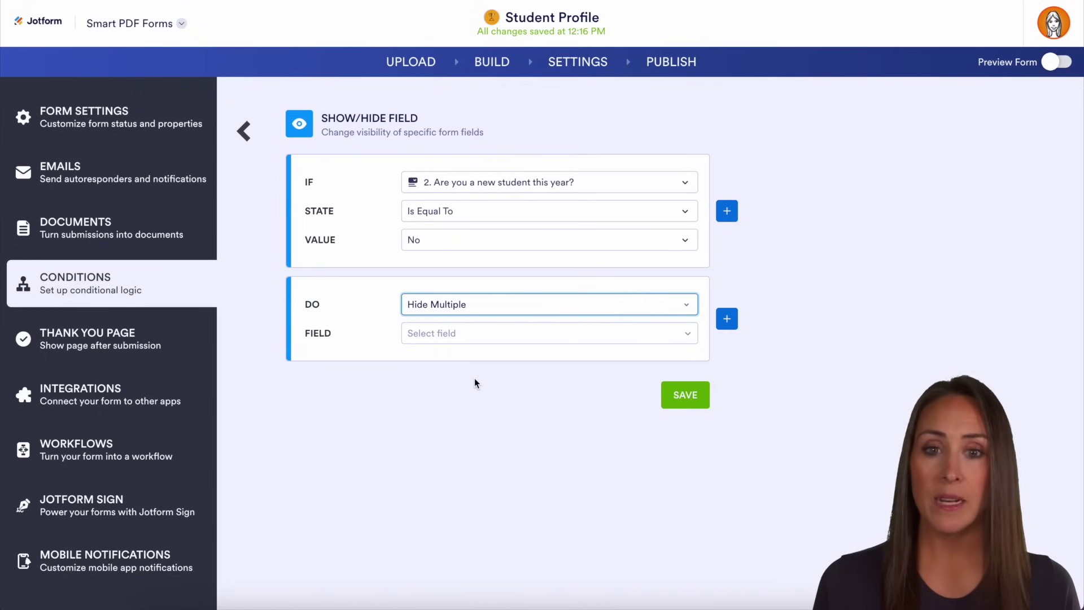
pyautogui.click(532, 336)
pyautogui.scroll(-5, 543, 391)
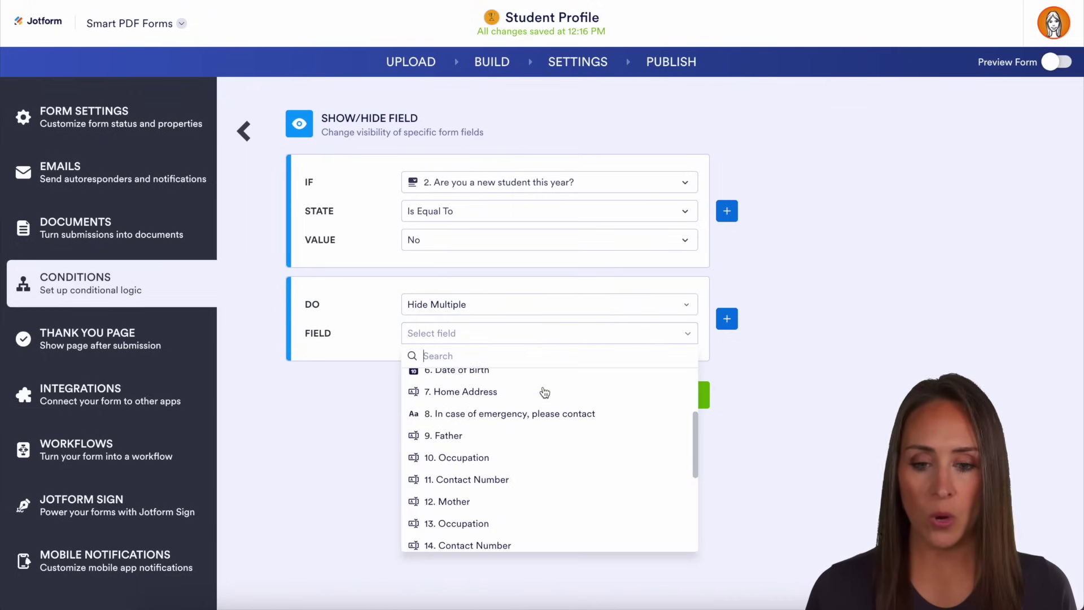
pyautogui.scroll(-3, 543, 391)
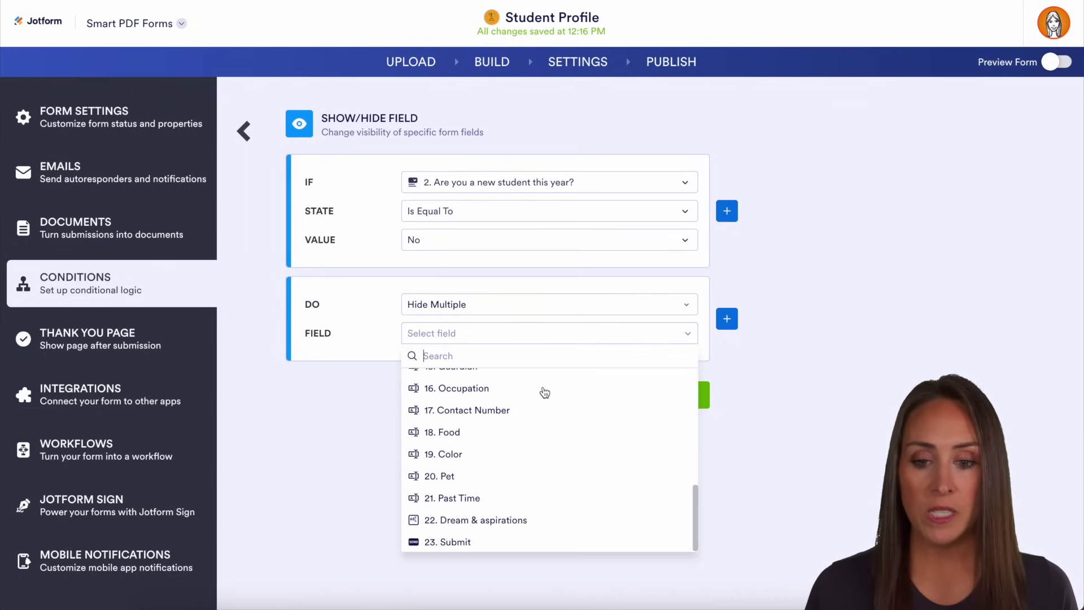
pyautogui.click(470, 432)
pyautogui.click(471, 455)
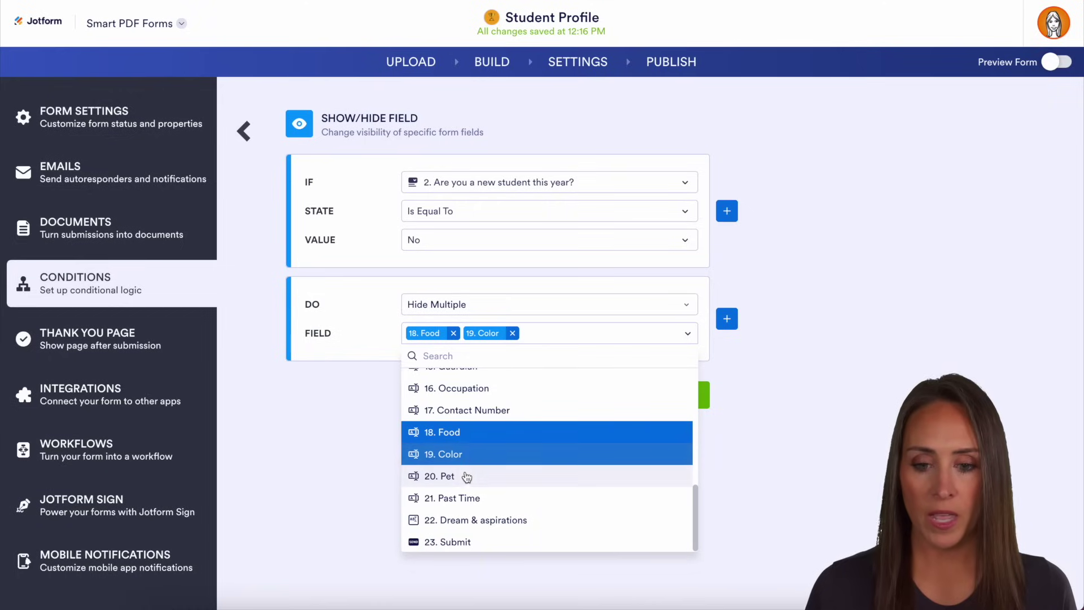
pyautogui.click(471, 477)
pyautogui.click(471, 500)
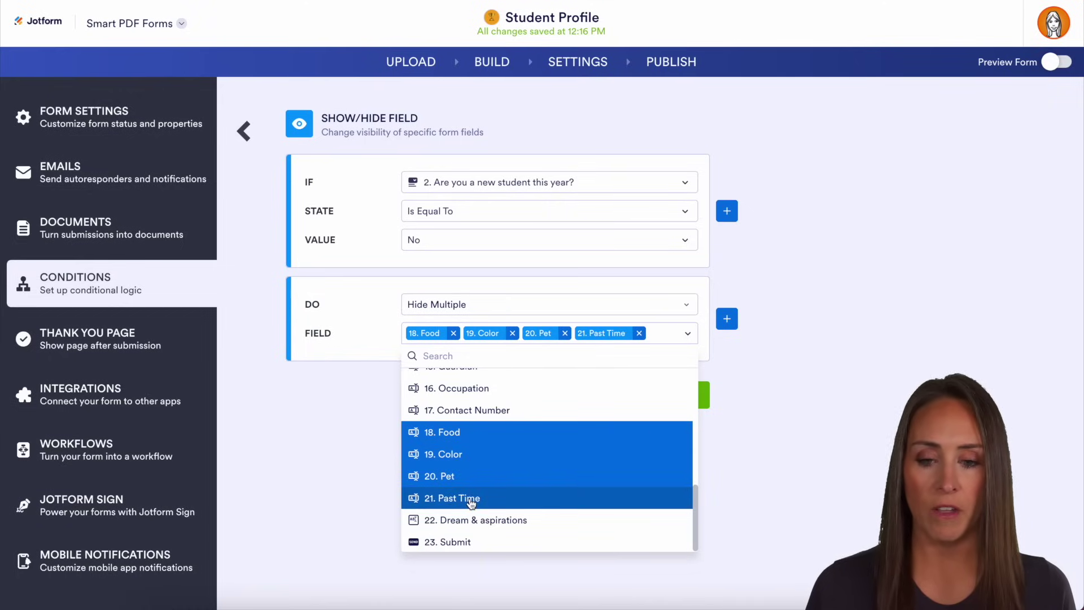
pyautogui.click(699, 446)
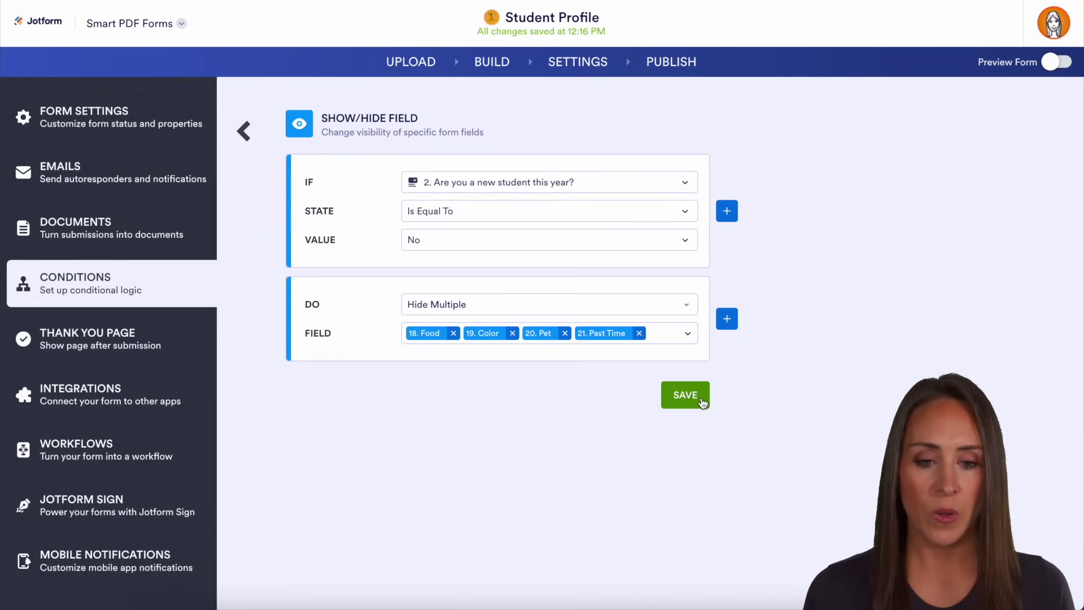
# Step: Save the show/hide condition and open the form's Prefill publishing options
pyautogui.click(685, 395)
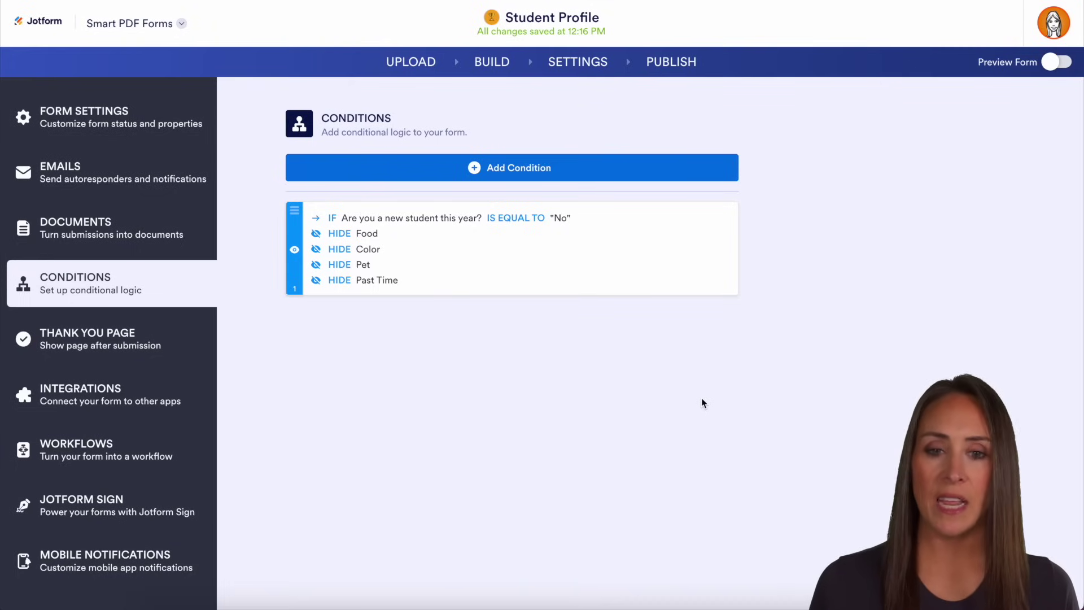
pyautogui.click(695, 63)
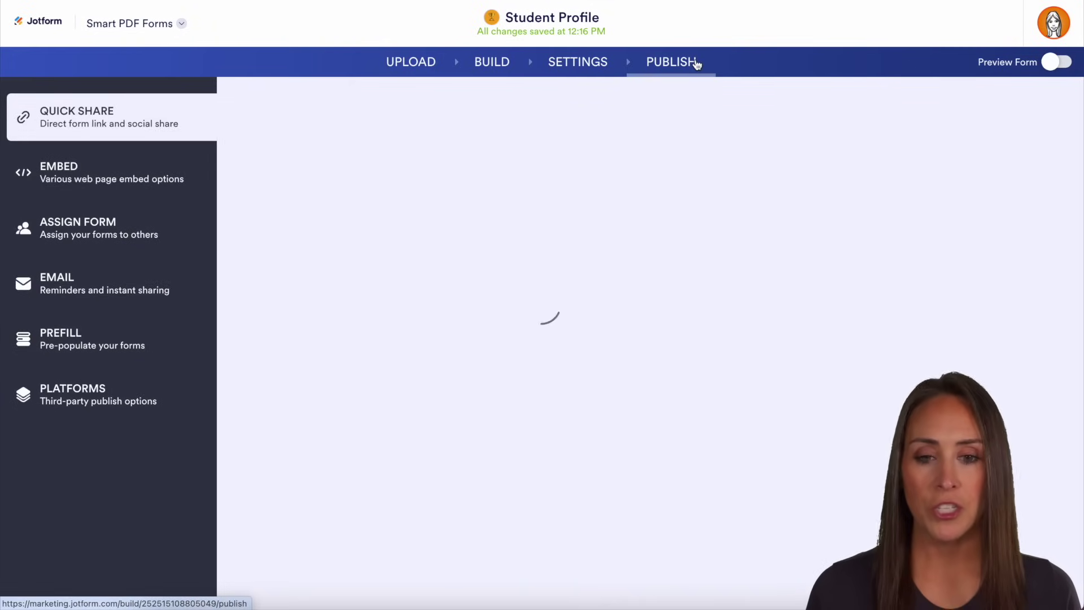
pyautogui.click(107, 346)
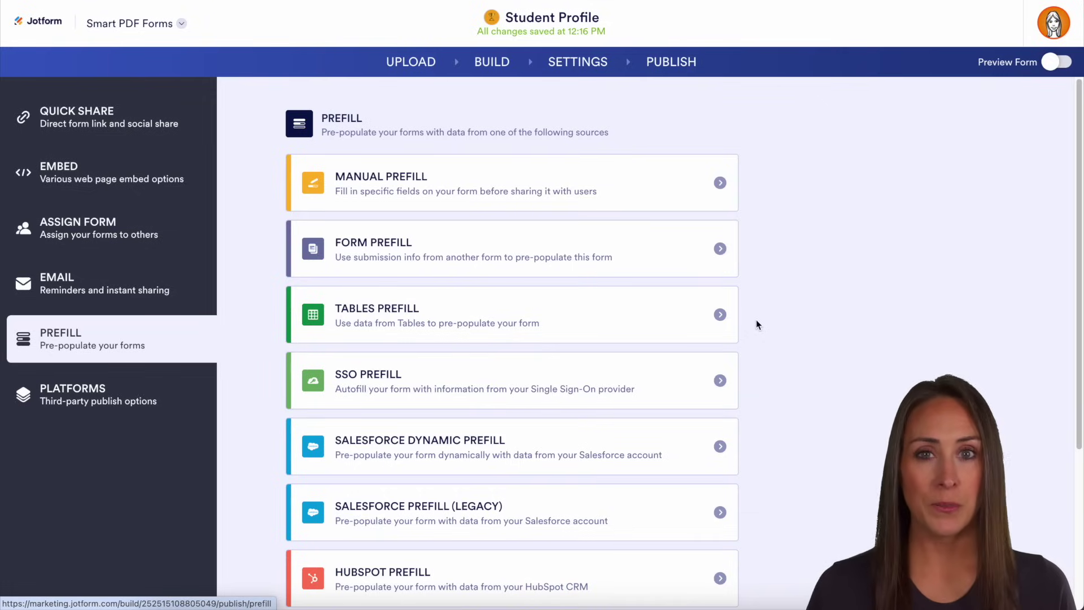
# Step: Preview the Student Profile form, start filling it, and look through its fields with the new-student question unanswered
pyautogui.click(1050, 64)
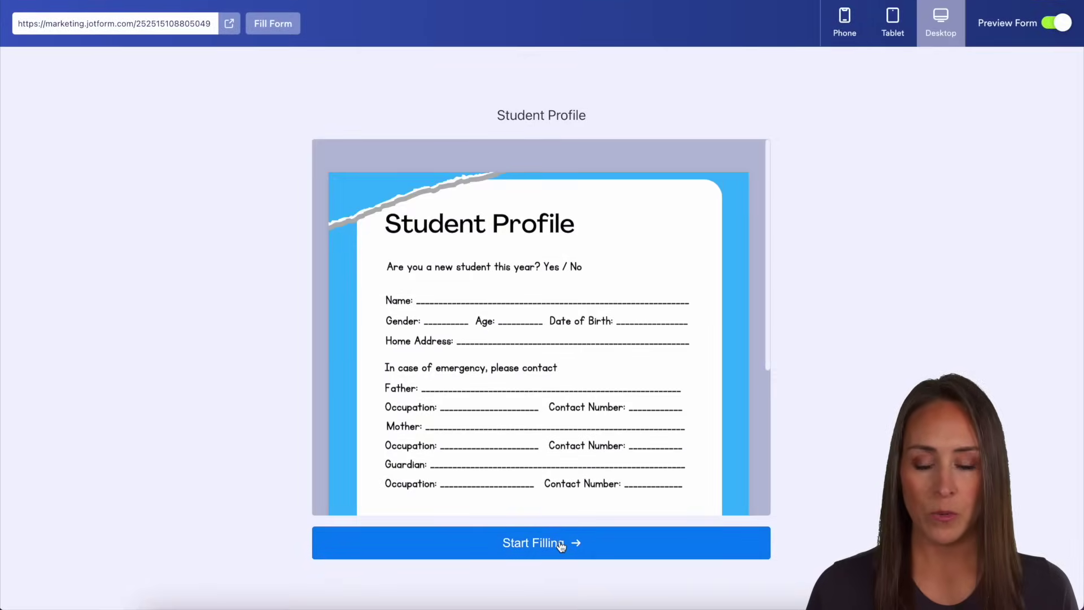
pyautogui.click(561, 546)
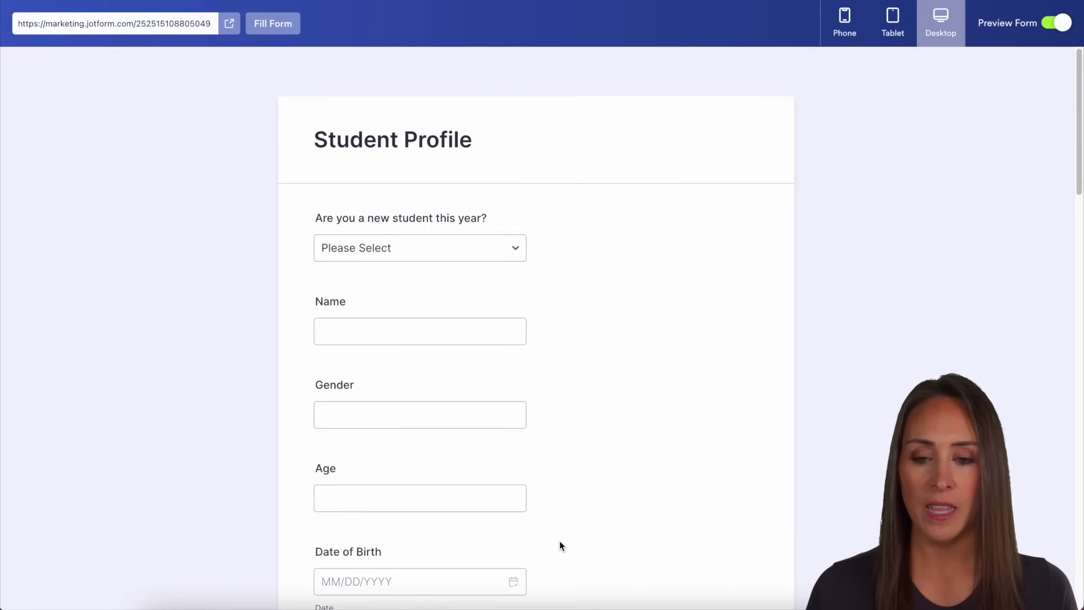
pyautogui.scroll(-20, 562, 546)
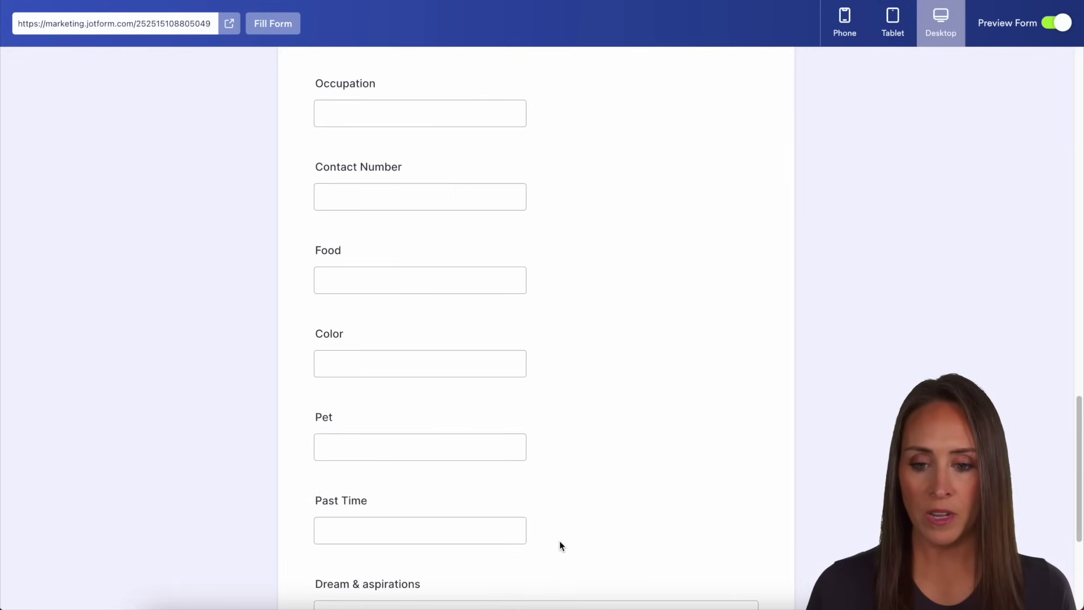
pyautogui.scroll(5, 582, 393)
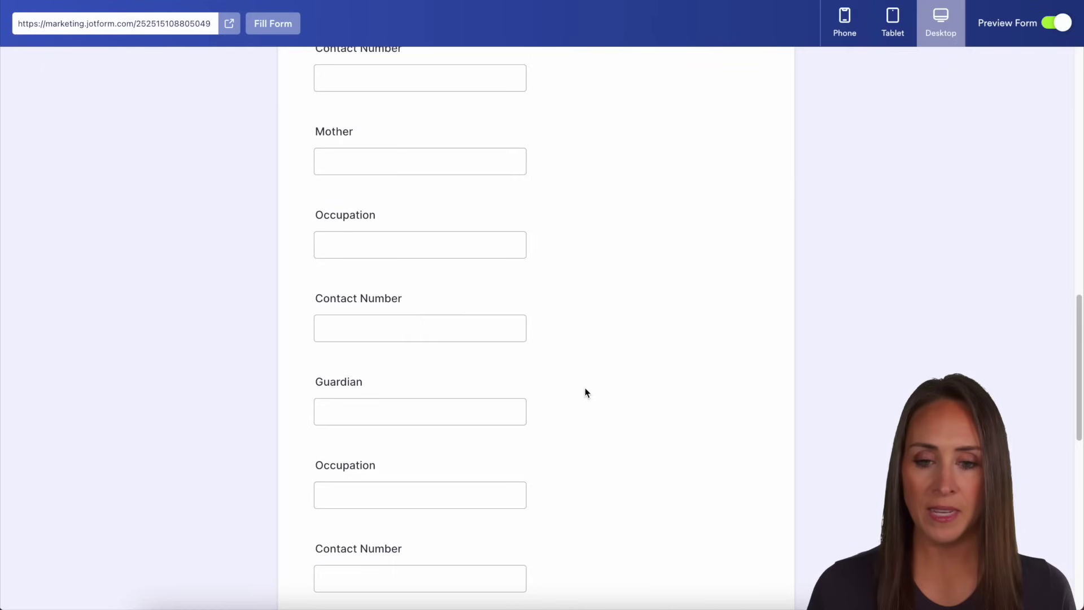
pyautogui.scroll(15, 585, 392)
# Step: Answer No to "Are you a new student this year?" in the preview, check the field visibility down to Dream & aspirations, and close the preview
pyautogui.click(385, 254)
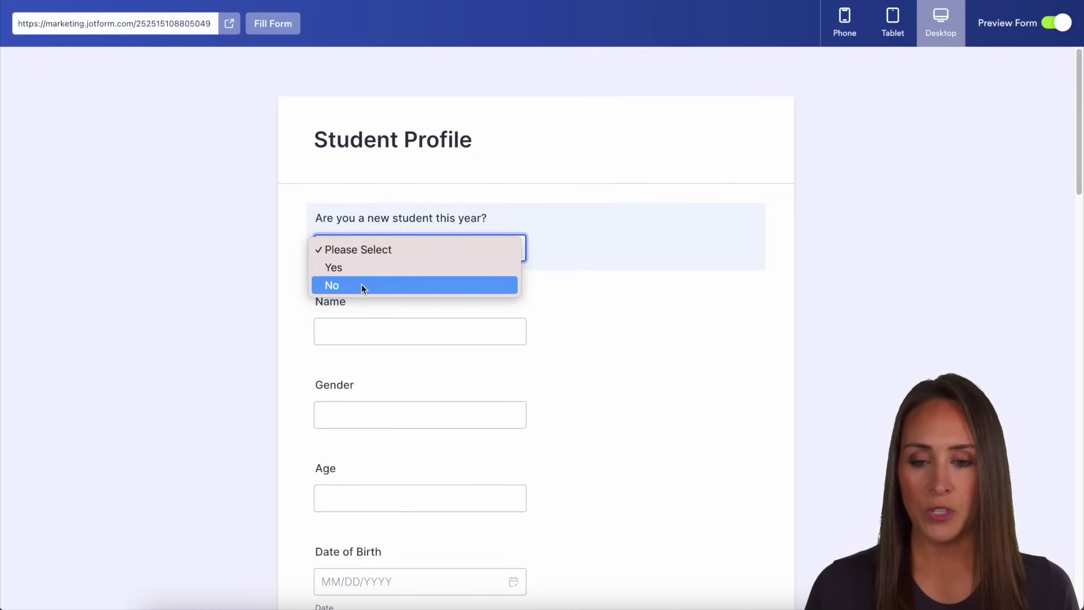
pyautogui.click(361, 285)
pyautogui.scroll(-8, 595, 381)
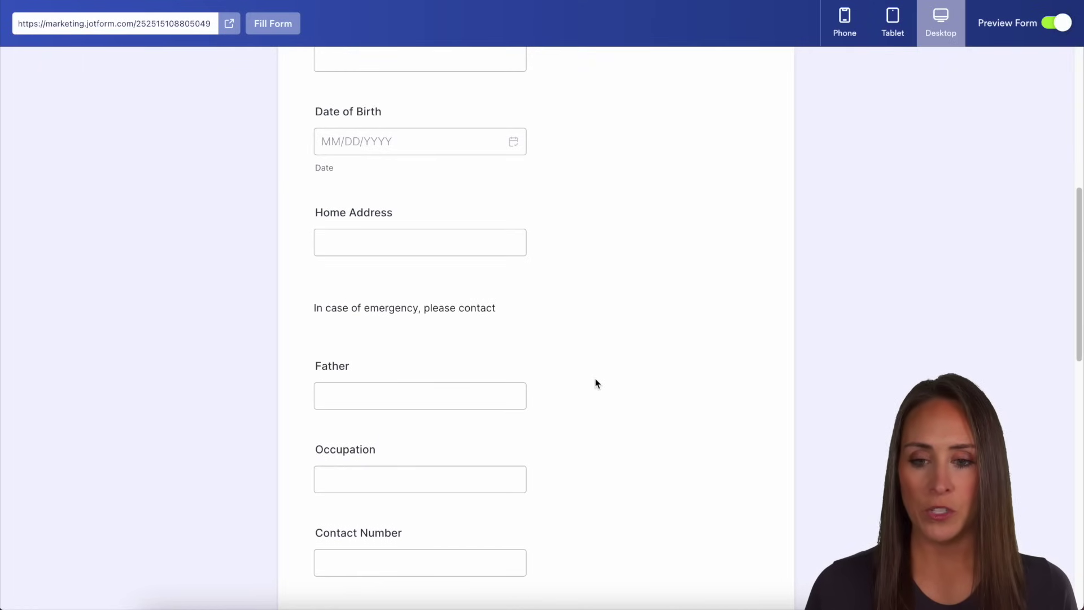
pyautogui.scroll(-12, 565, 376)
pyautogui.scroll(3, 619, 348)
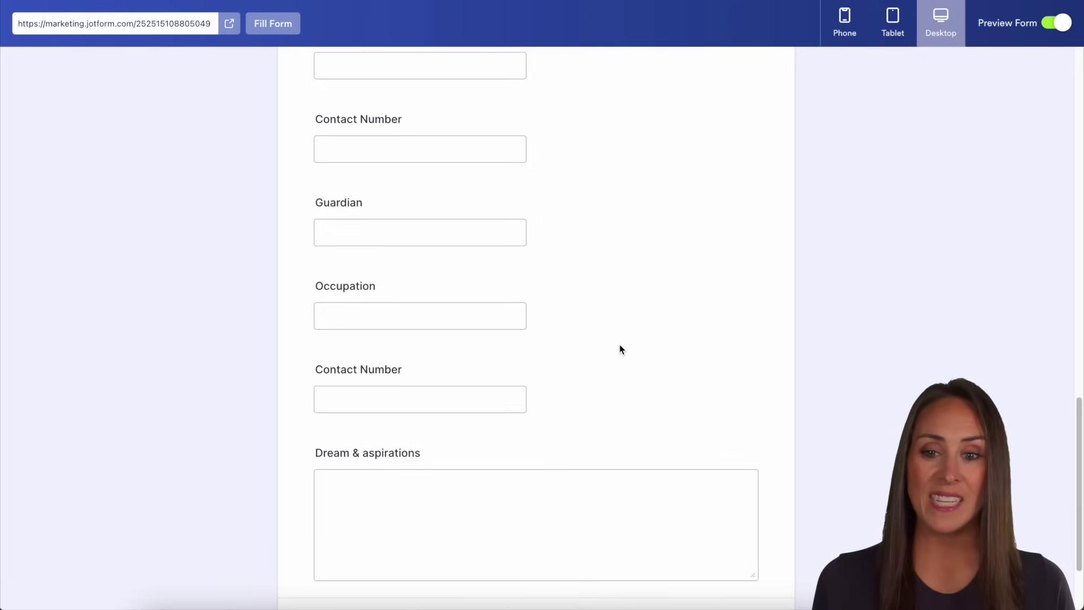
pyautogui.scroll(4, 619, 349)
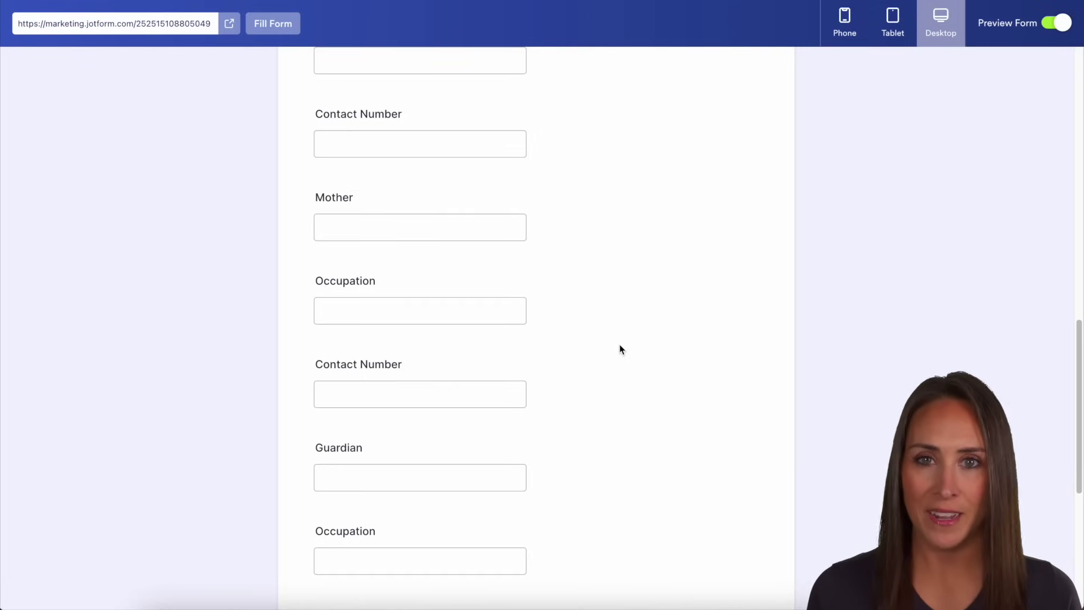
pyautogui.click(1047, 24)
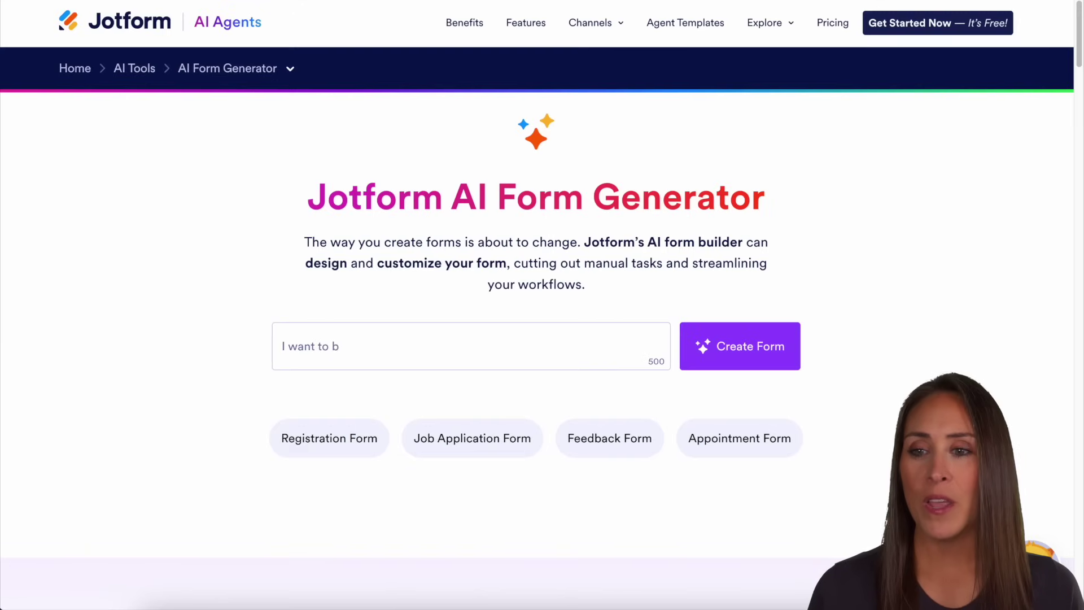
pyautogui.write('uild a registration form for s')
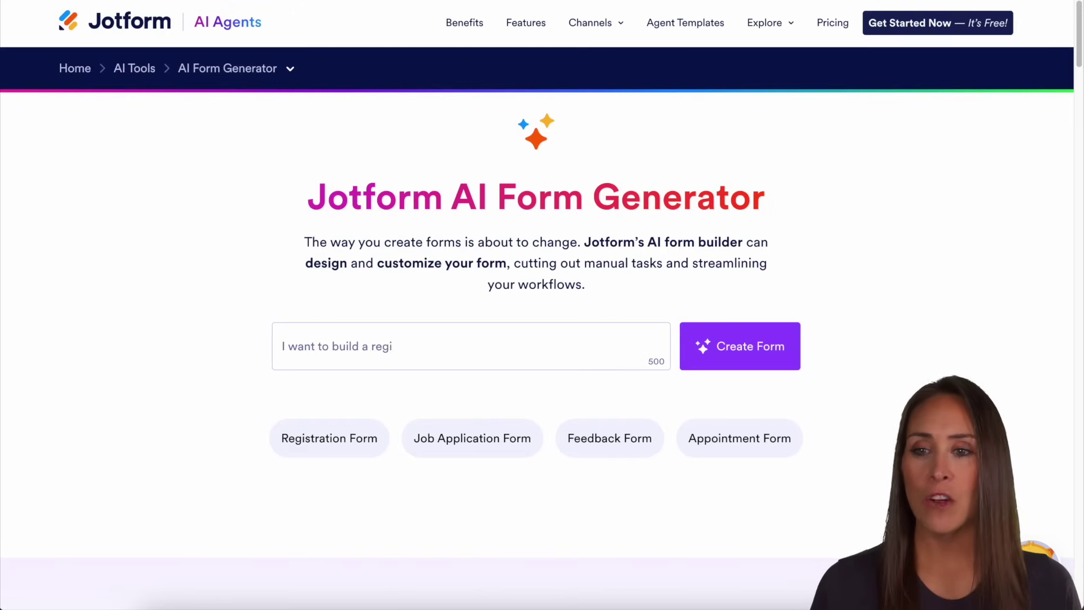